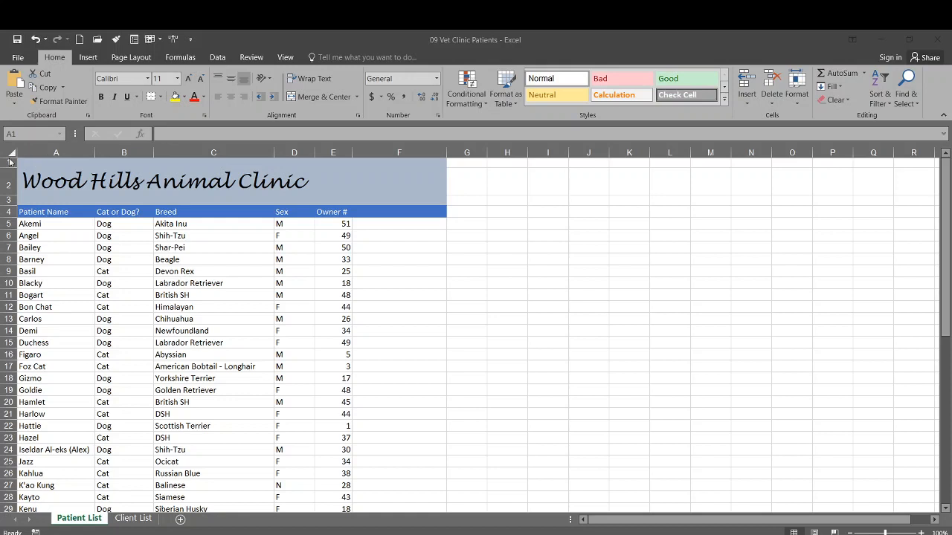
- Freeze the panes at cell A5 of the Patient List so the title and heading rows 1 to 4 stay fixed
{"action": "left_click", "coordinate": [7, 163]}
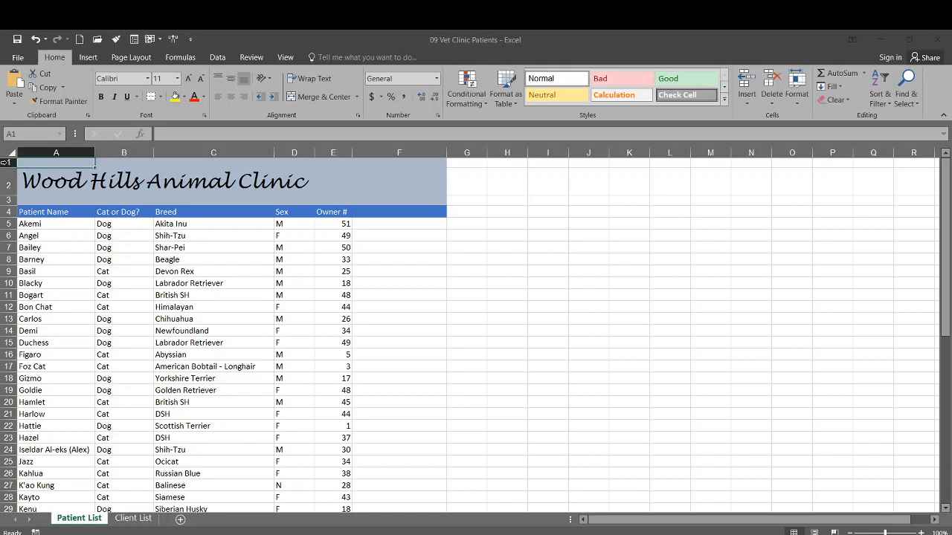
{"action": "left_click", "coordinate": [33, 222]}
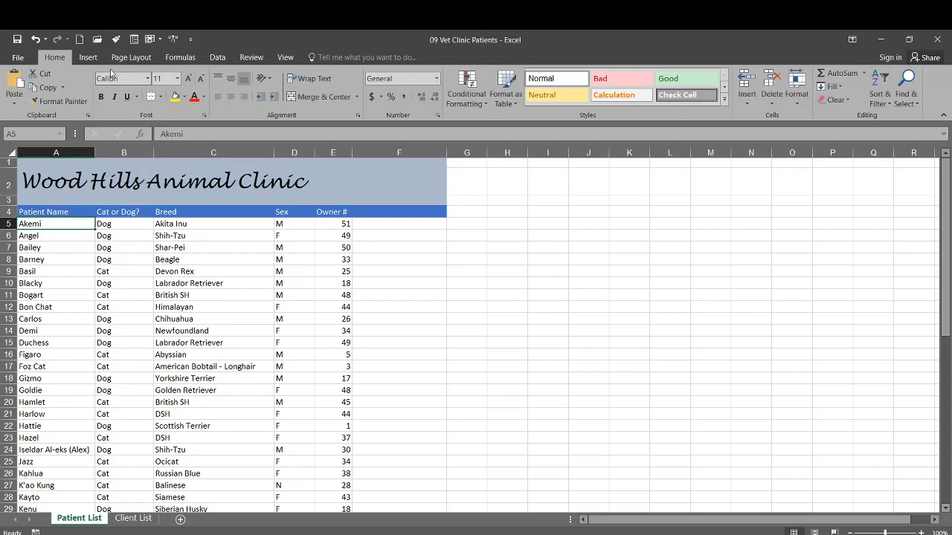
{"action": "left_click", "coordinate": [283, 58]}
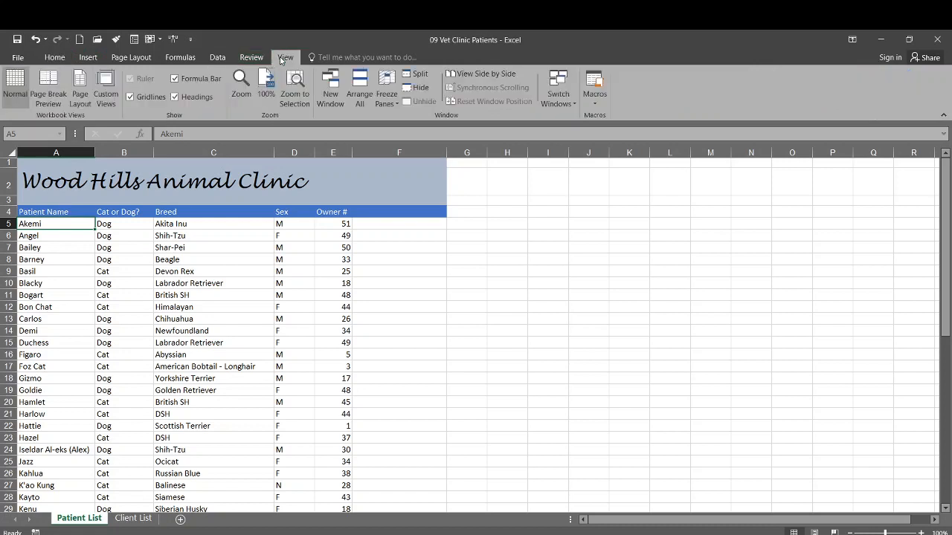
{"action": "left_click", "coordinate": [383, 98]}
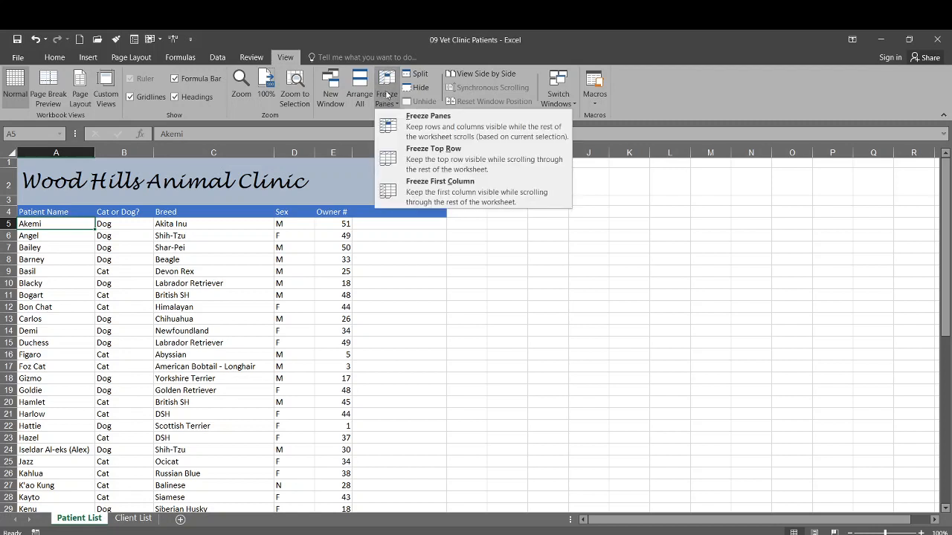
{"action": "left_click", "coordinate": [411, 132]}
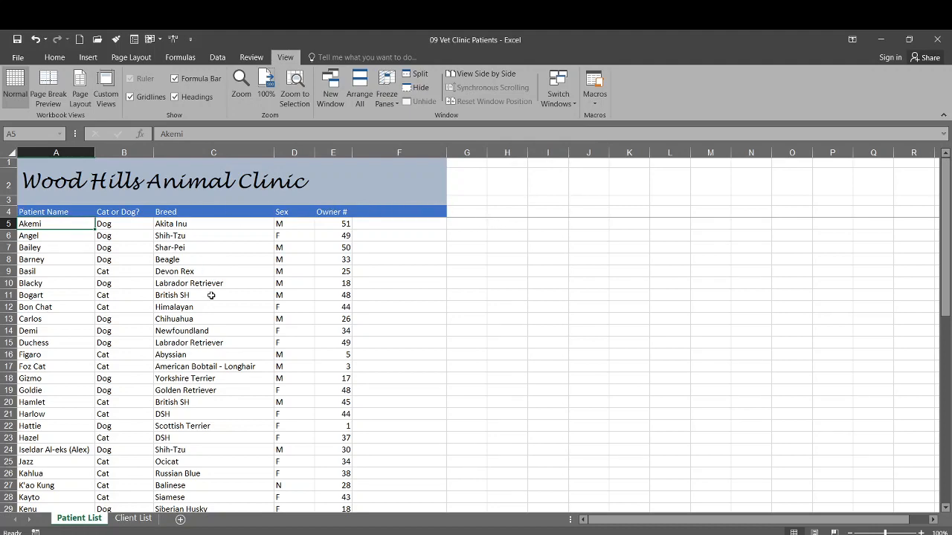
- Examine the patient records down to the end of the list and back to check the frozen heading rows
{"action": "scroll", "coordinate": [209, 295], "scroll_direction": "down", "scroll_amount": 20}
{"action": "scroll", "coordinate": [212, 299], "scroll_direction": "up", "scroll_amount": 18}
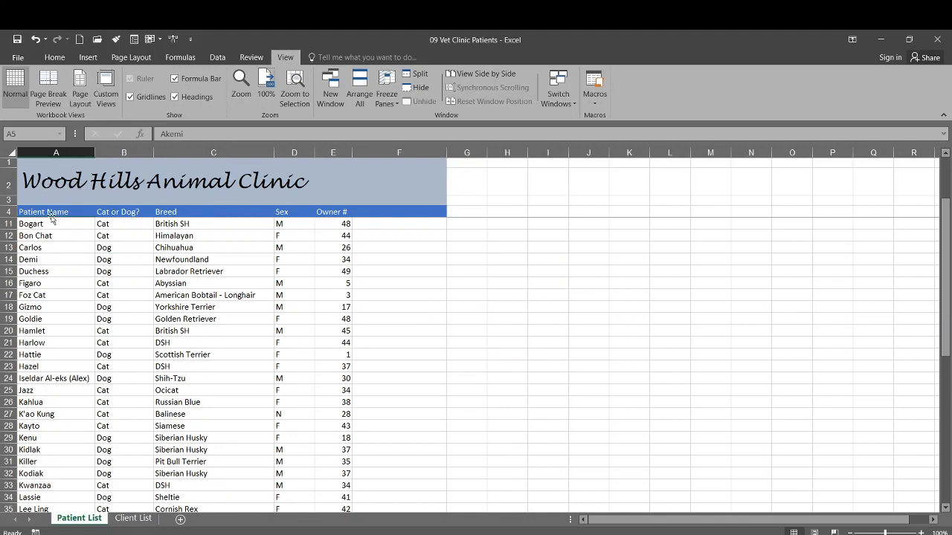
{"action": "scroll", "coordinate": [117, 342], "scroll_direction": "up", "scroll_amount": 2}
{"action": "scroll", "coordinate": [122, 339], "scroll_direction": "down", "scroll_amount": 6}
{"action": "scroll", "coordinate": [125, 336], "scroll_direction": "down", "scroll_amount": 11}
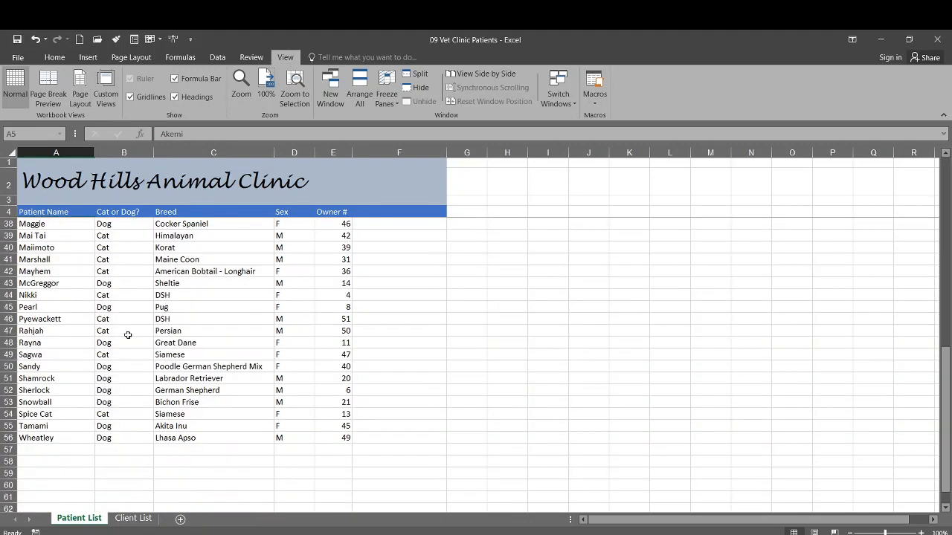
{"action": "scroll", "coordinate": [135, 330], "scroll_direction": "up", "scroll_amount": 12}
{"action": "scroll", "coordinate": [137, 330], "scroll_direction": "up", "scroll_amount": 5}
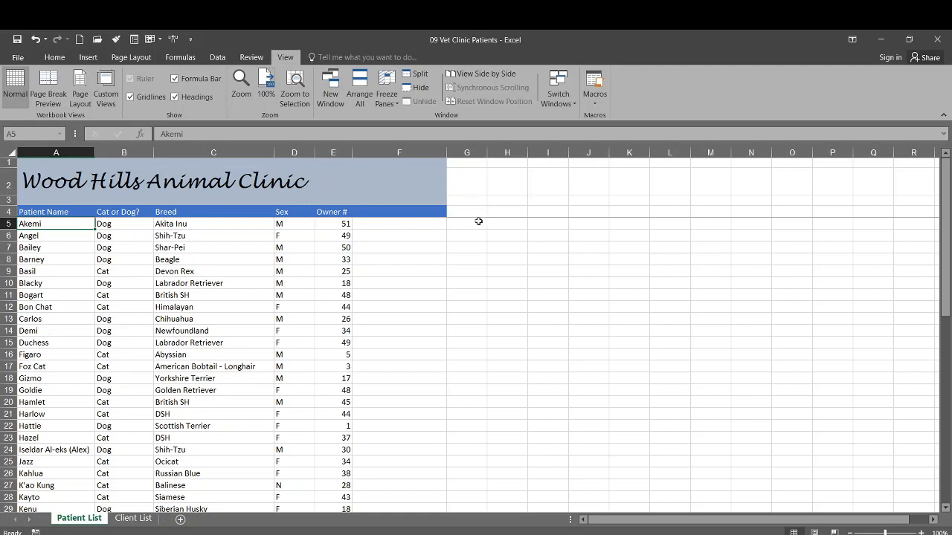
{"action": "scroll", "coordinate": [478, 307], "scroll_direction": "down", "scroll_amount": 3}
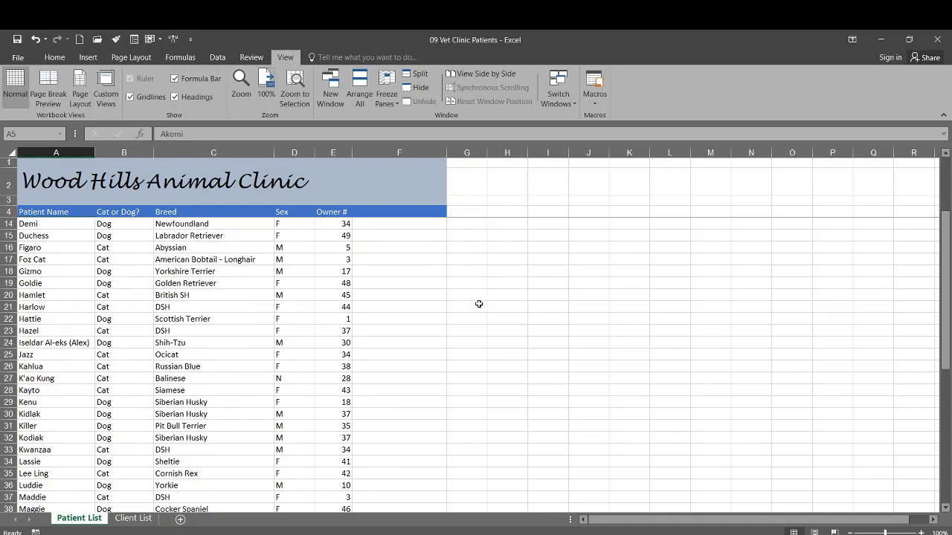
{"action": "scroll", "coordinate": [472, 312], "scroll_direction": "up", "scroll_amount": 3}
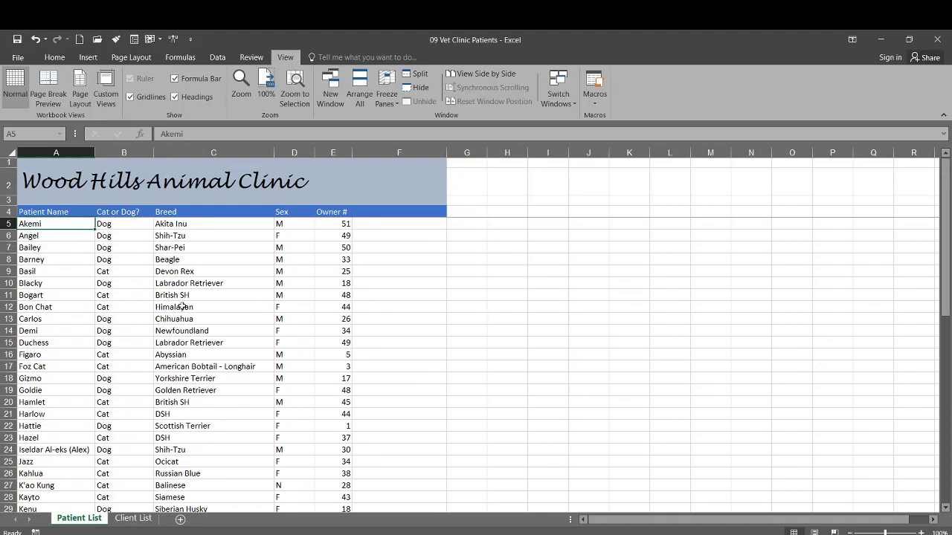
- Apply data validation criteria to the Client List's Area Code column, allowing only a text length equal to 3
{"action": "left_click", "coordinate": [134, 520]}
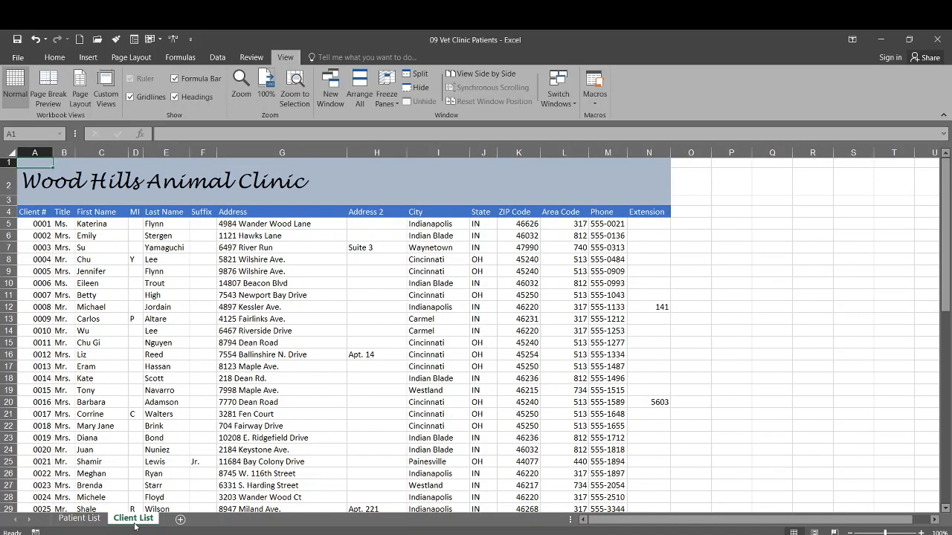
{"action": "left_click", "coordinate": [90, 521]}
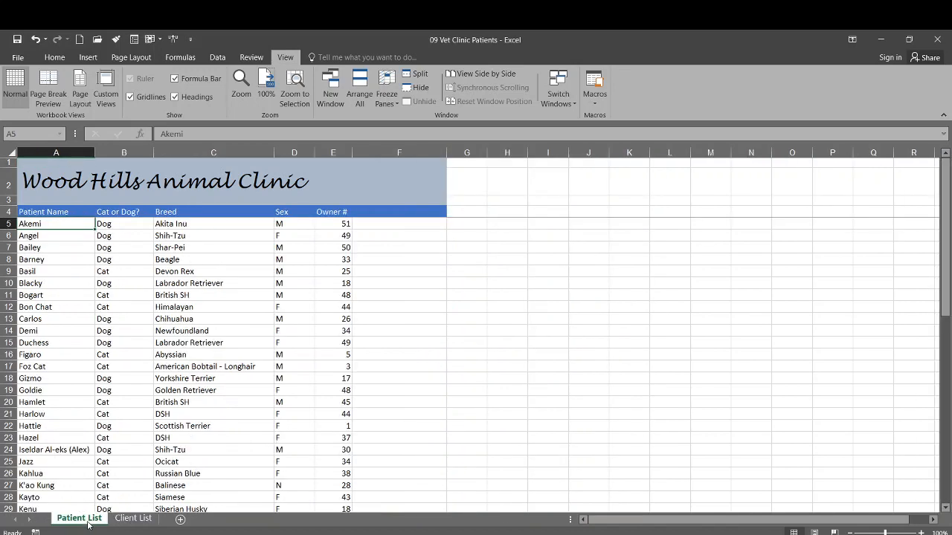
{"action": "left_click", "coordinate": [134, 521]}
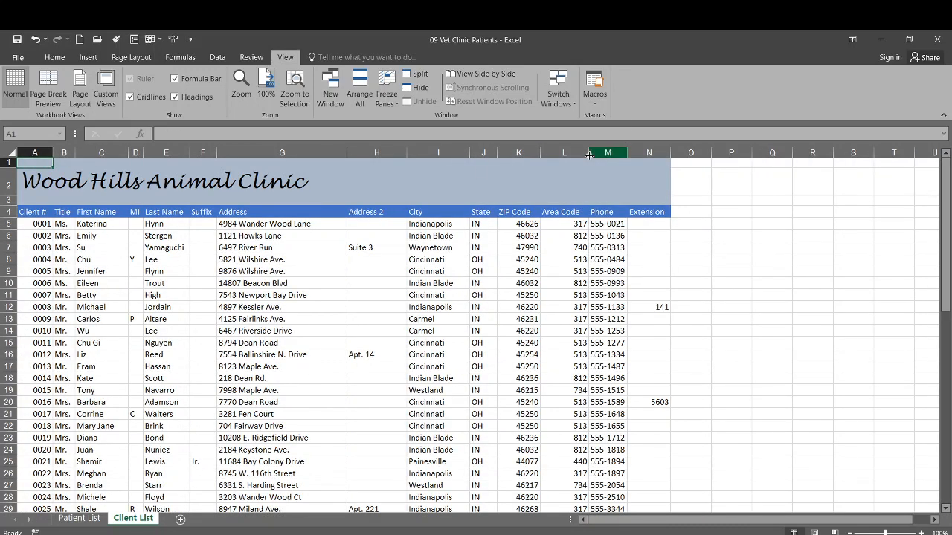
{"action": "left_click", "coordinate": [565, 152]}
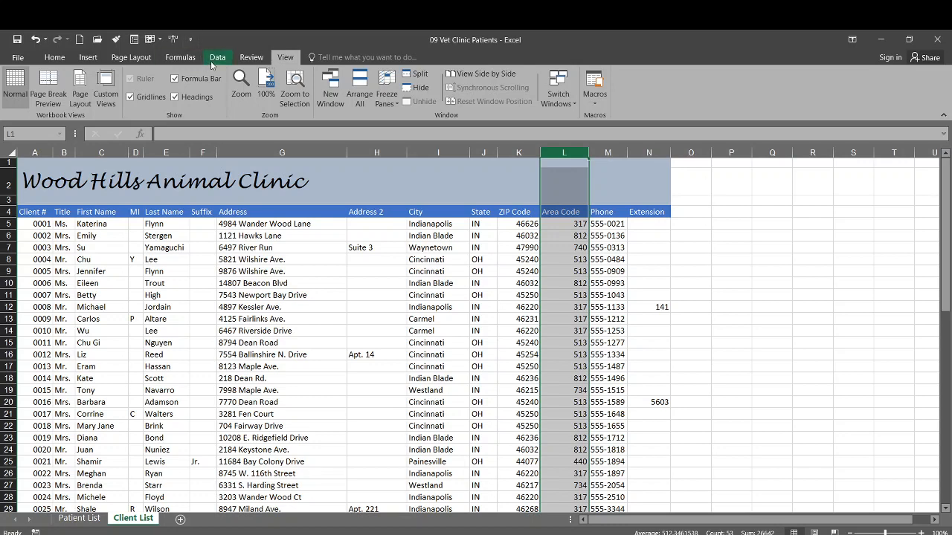
{"action": "left_click", "coordinate": [217, 58]}
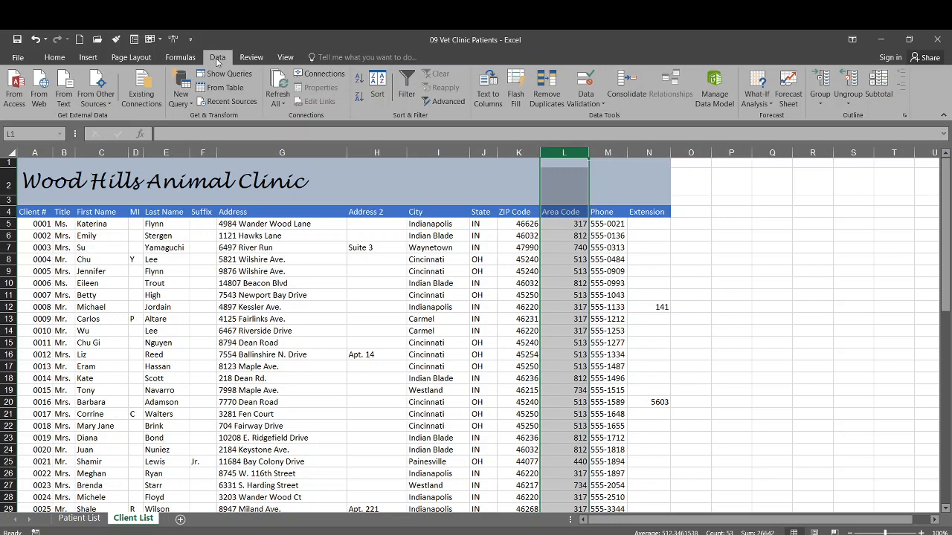
{"action": "left_click", "coordinate": [589, 103]}
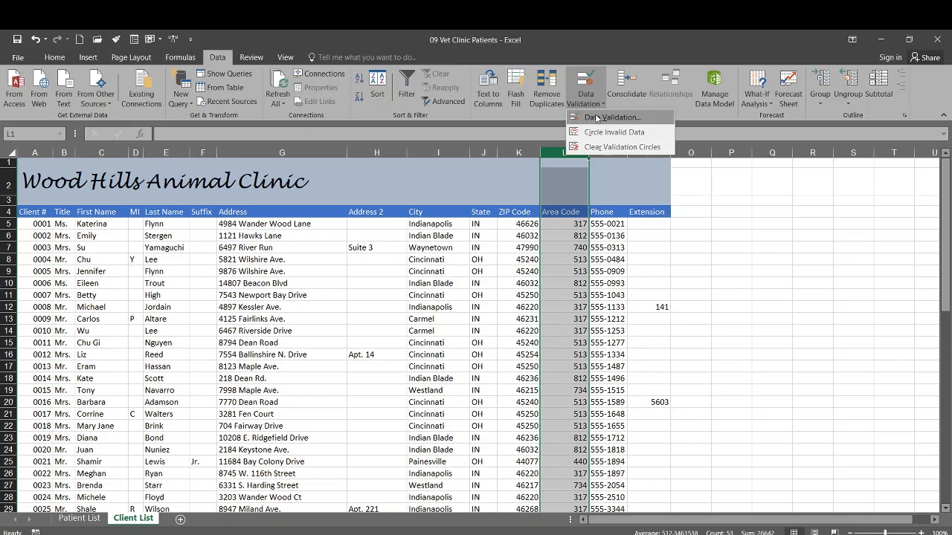
{"action": "left_click", "coordinate": [595, 116]}
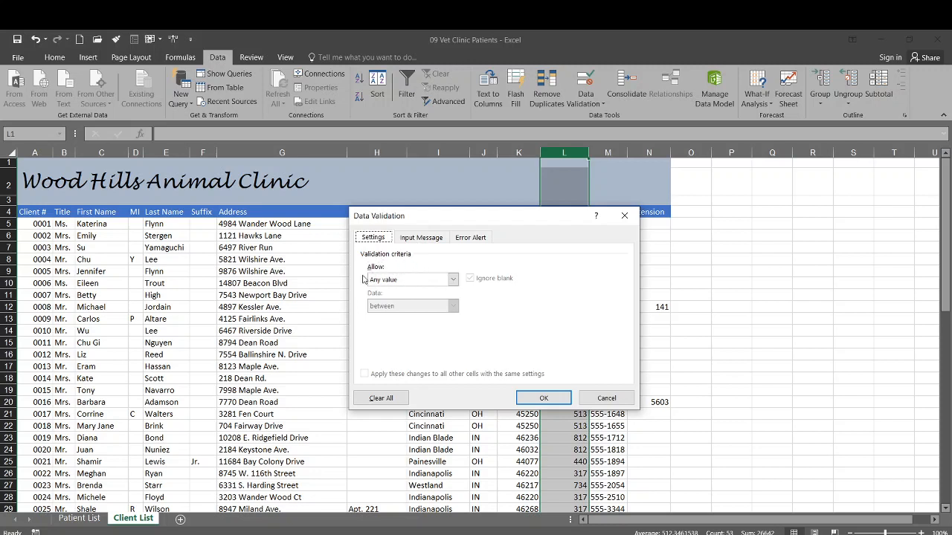
{"action": "left_click", "coordinate": [451, 282]}
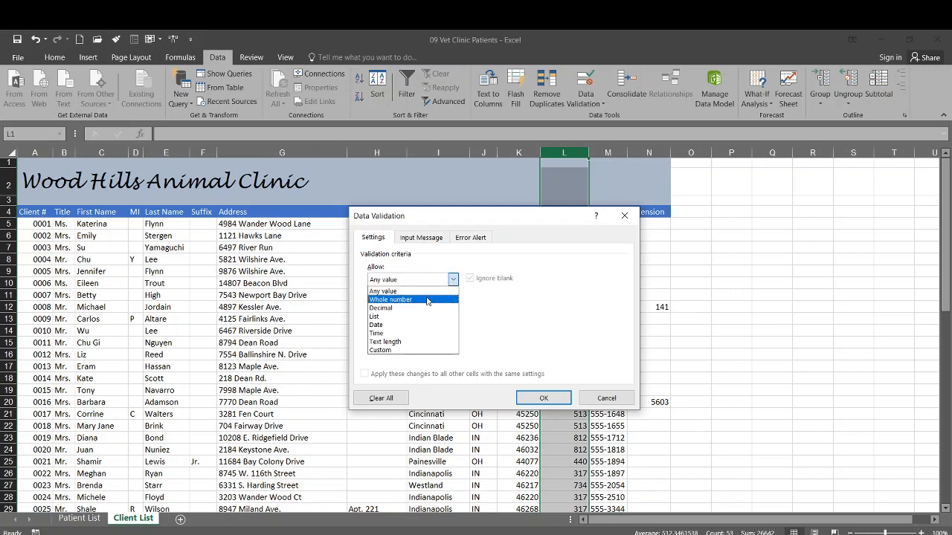
{"action": "left_click", "coordinate": [421, 341]}
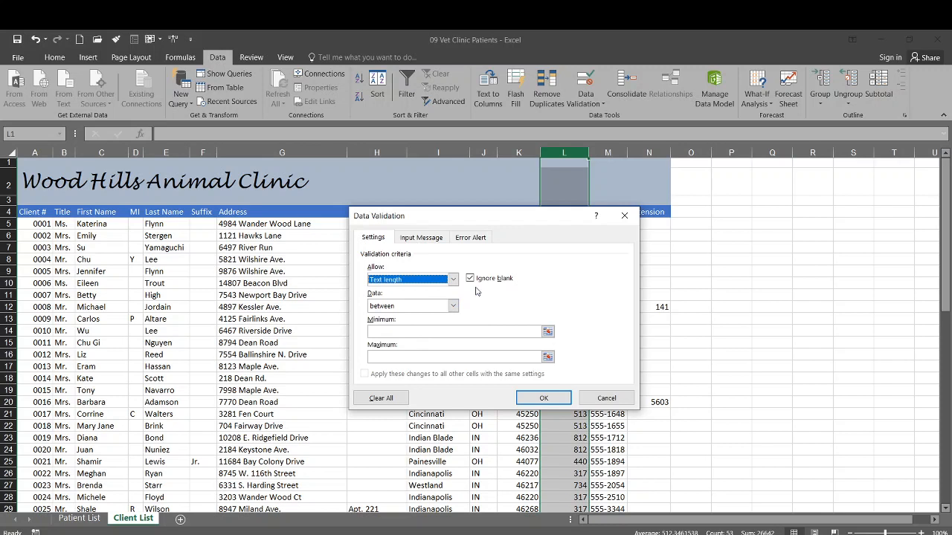
{"action": "left_click", "coordinate": [407, 307]}
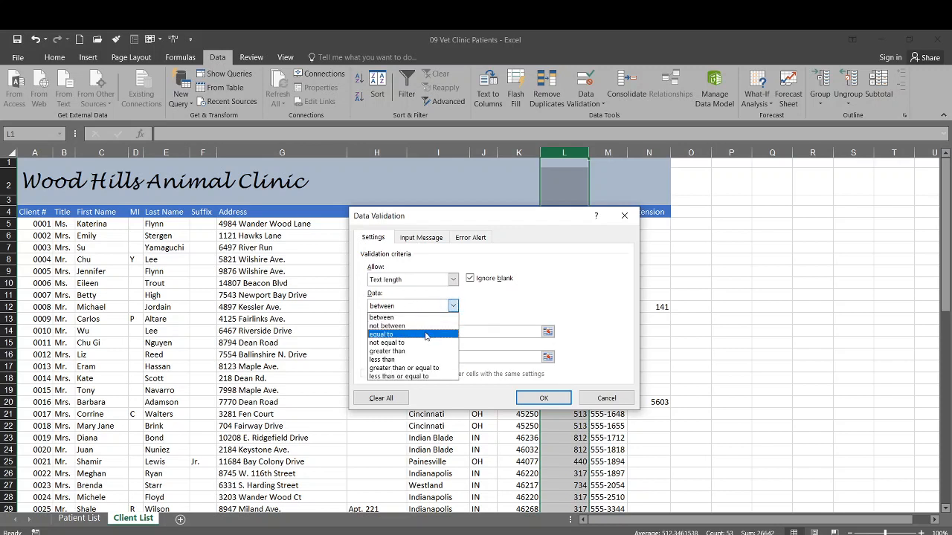
{"action": "left_click", "coordinate": [425, 335]}
{"action": "left_click", "coordinate": [424, 331]}
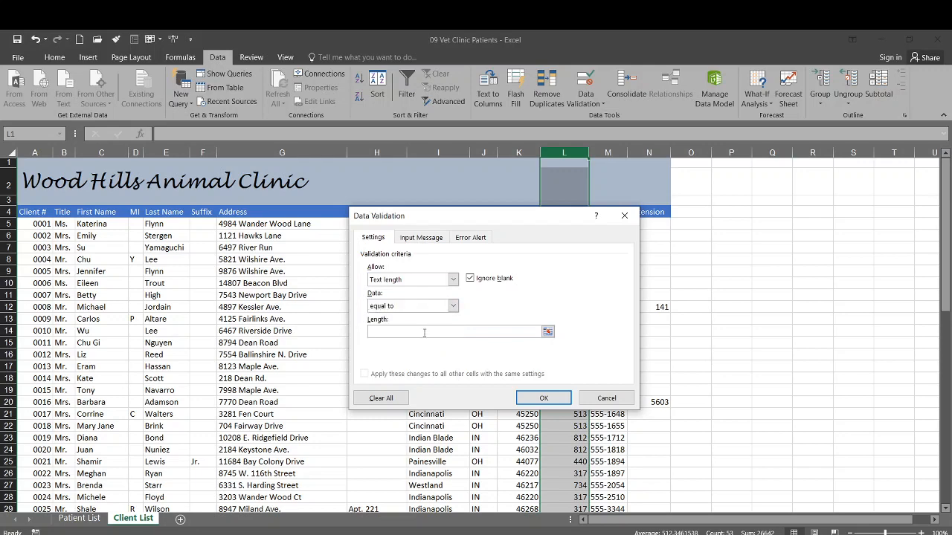
{"action": "type", "text": "3"}
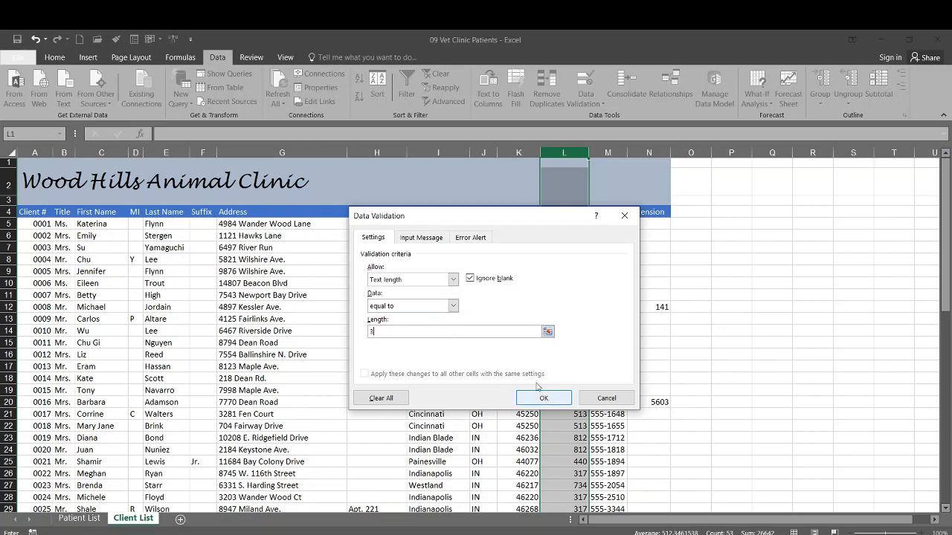
- Add a validation input message titled "Rule" with the text "Please enter a three-digit area code."
{"action": "left_click", "coordinate": [419, 240]}
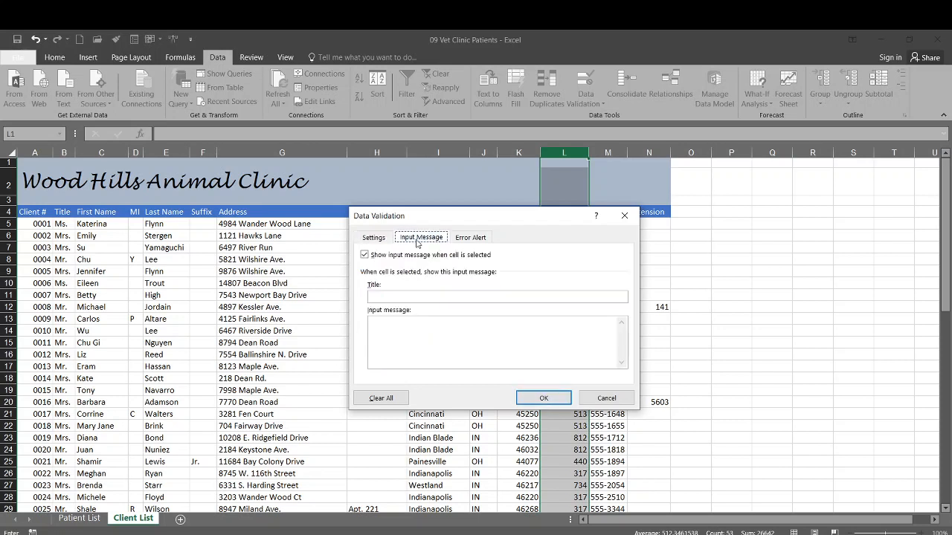
{"action": "left_click", "coordinate": [404, 297]}
{"action": "type", "text": "Rule"}
{"action": "type", "text": "Please ent"}
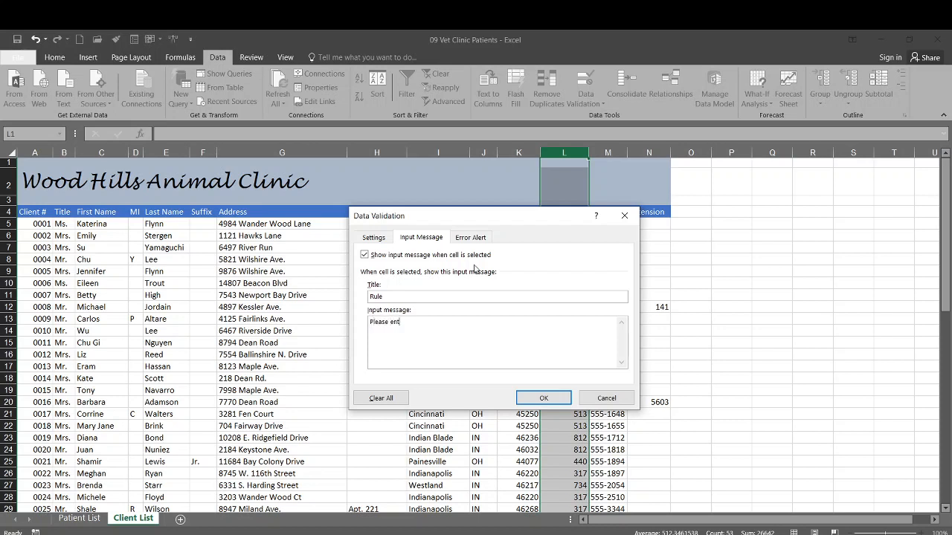
{"action": "type", "text": "er a three "}
{"action": "type", "text": "digit area code."}
- Try the Warning and Information styles for the validation's error alert and set the style to Stop
{"action": "left_click", "coordinate": [471, 238]}
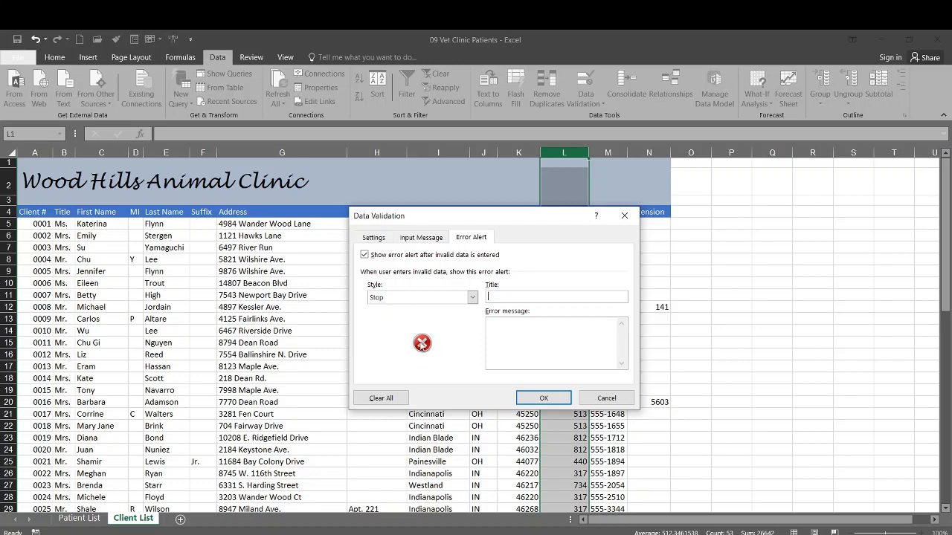
{"action": "left_click", "coordinate": [472, 298]}
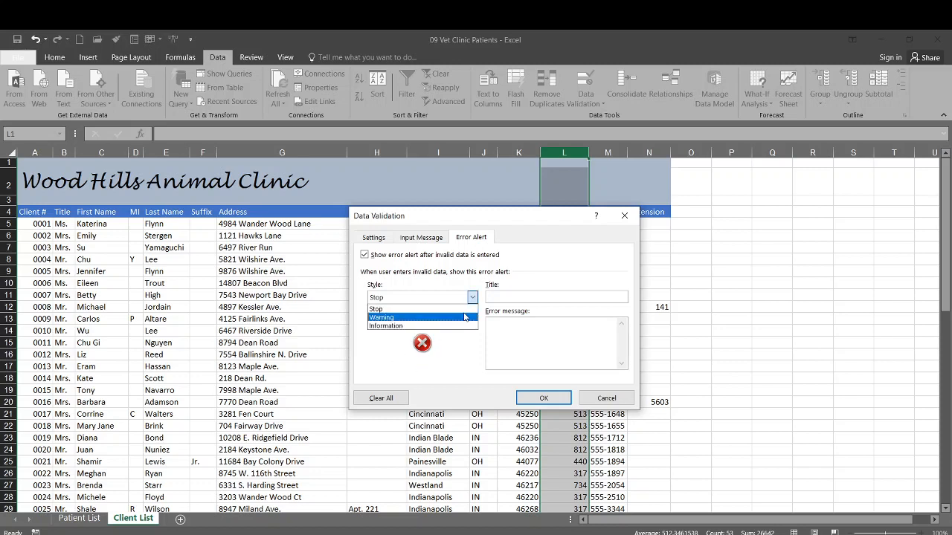
{"action": "left_click", "coordinate": [465, 317]}
{"action": "left_click", "coordinate": [471, 298]}
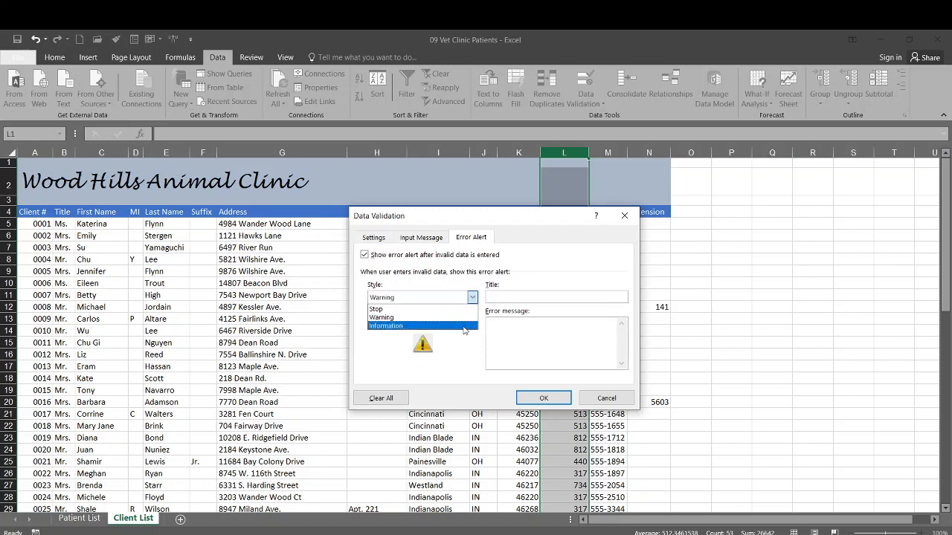
{"action": "left_click", "coordinate": [465, 328]}
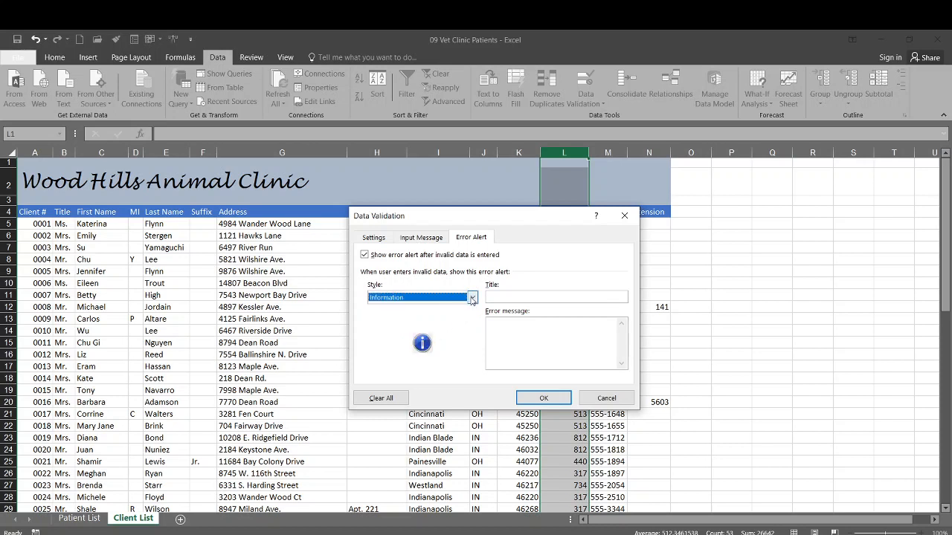
{"action": "left_click", "coordinate": [473, 297]}
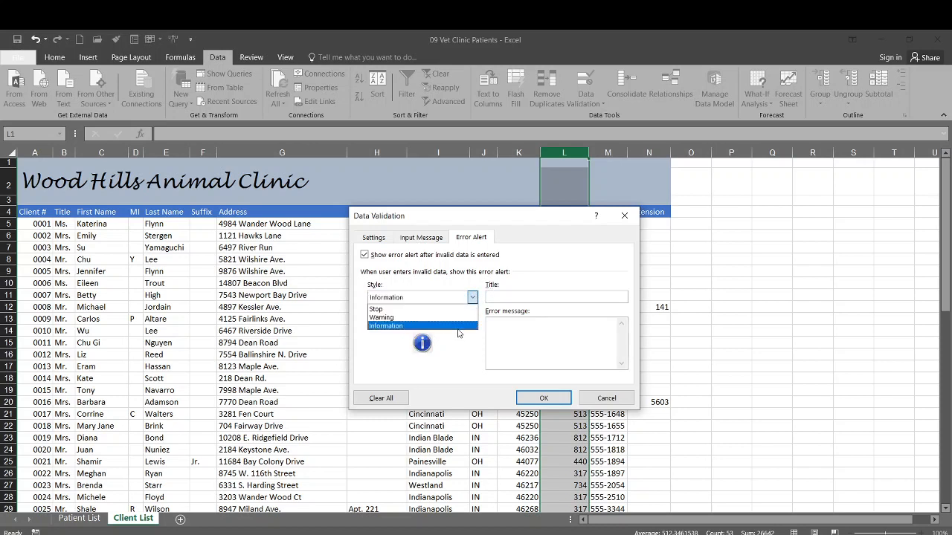
{"action": "left_click", "coordinate": [431, 318]}
{"action": "left_click", "coordinate": [473, 298]}
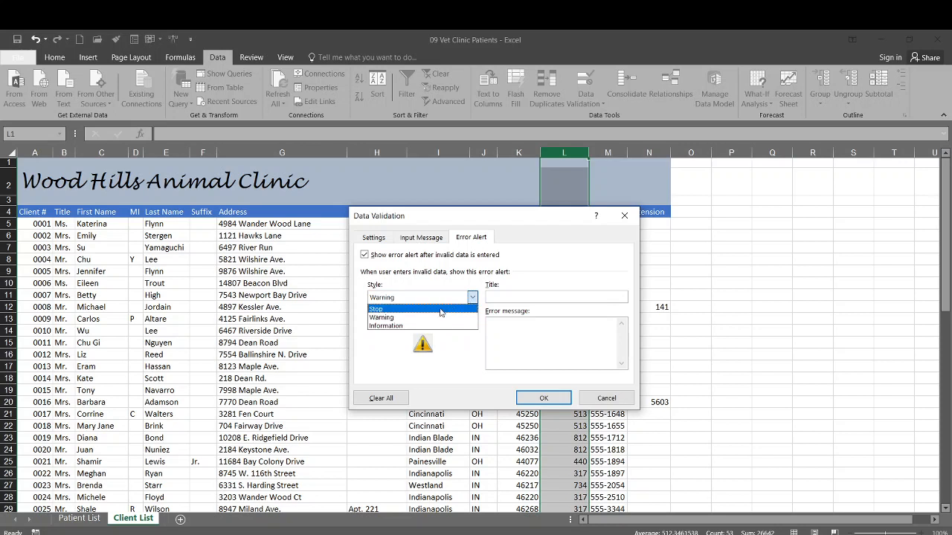
{"action": "left_click", "coordinate": [405, 310]}
- Title the error alert "Data Entry Error" with the message "Only three-digit area codes are recognized." and apply the validation rule
{"action": "left_click", "coordinate": [528, 295]}
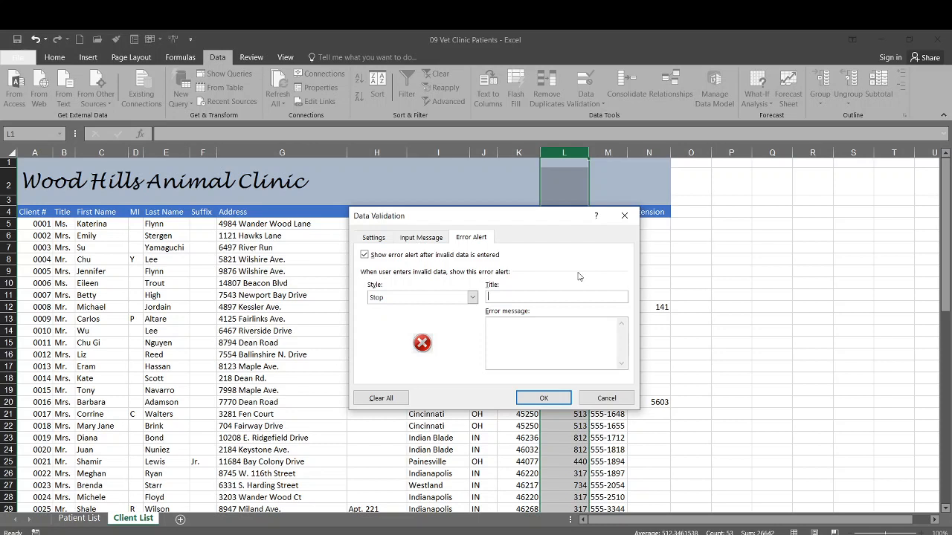
{"action": "type", "text": "Dat"}
{"action": "type", "text": "a Entry Error"}
{"action": "type", "text": "Only"}
{"action": "type", "text": " three"}
{"action": "type", "text": "-digit"}
{"action": "type", "text": " area code"}
{"action": "type", "text": "s"}
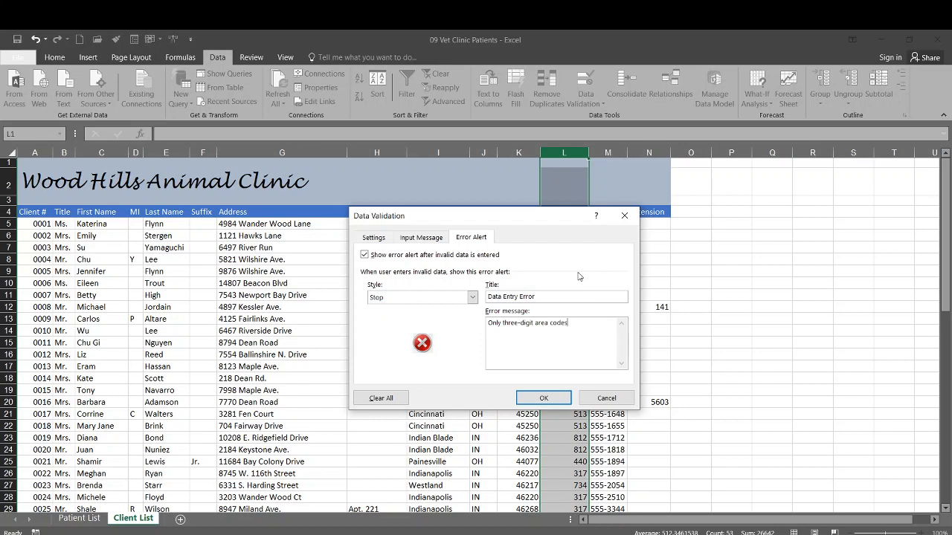
{"action": "type", "text": " are recognized."}
{"action": "left_click", "coordinate": [538, 400]}
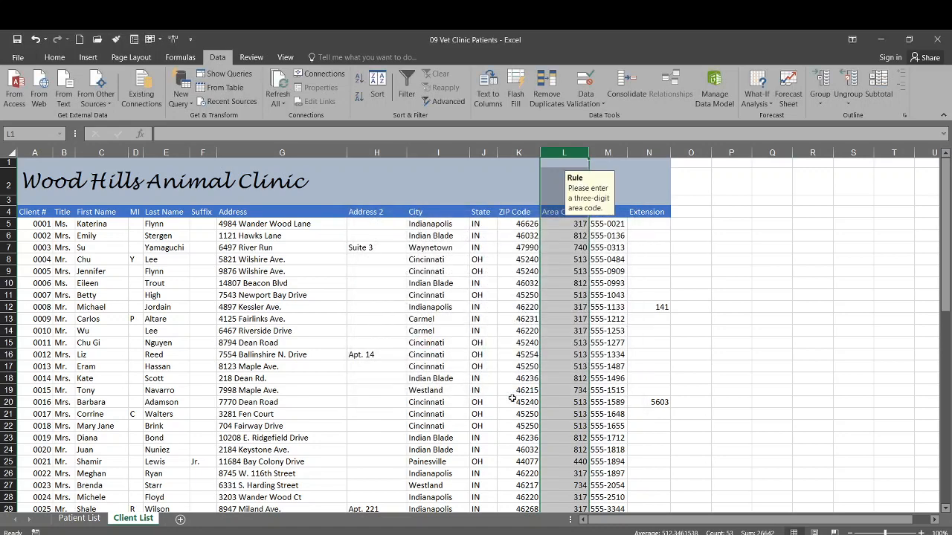
- Test the Area Code rule by trying to enter 1234 in the blank cell L57, and cancel the entry
{"action": "left_click", "coordinate": [550, 183]}
{"action": "left_click", "coordinate": [551, 222]}
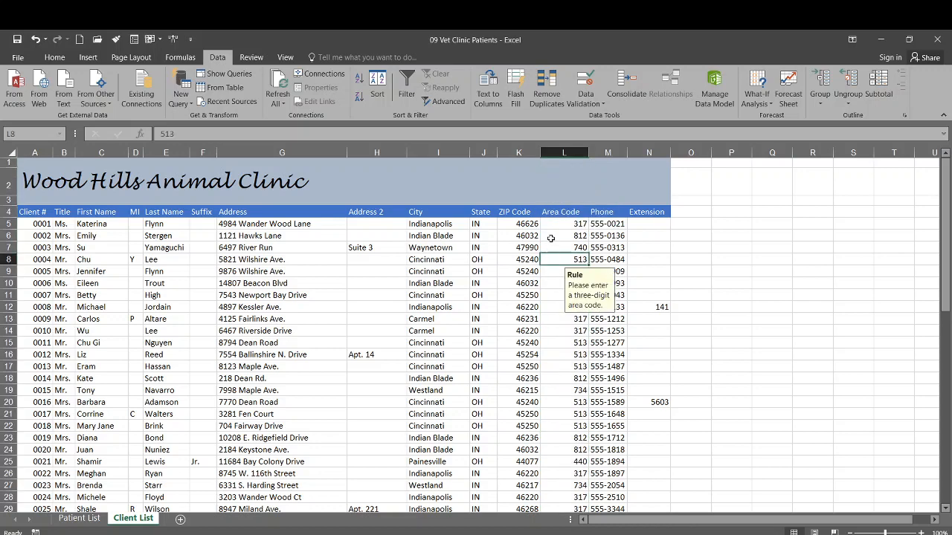
{"action": "scroll", "coordinate": [554, 291], "scroll_direction": "down", "scroll_amount": 16}
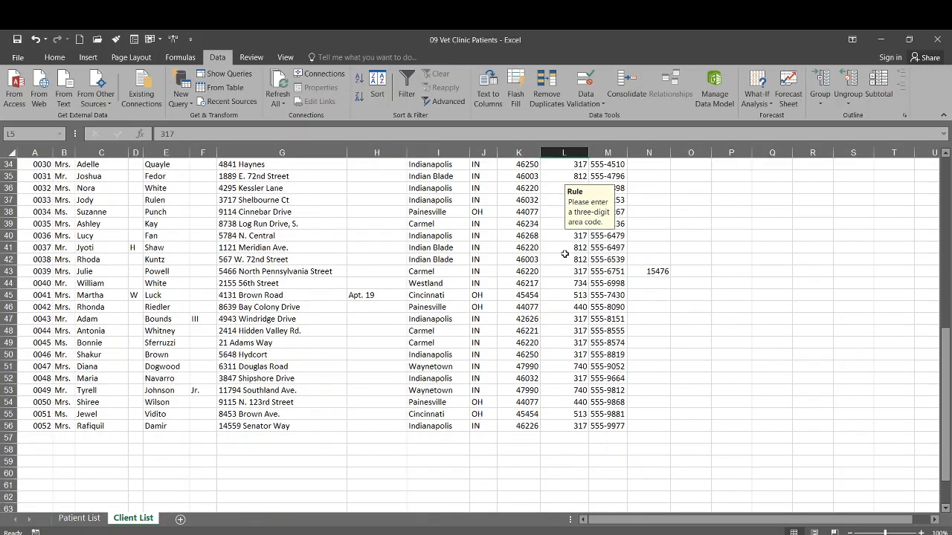
{"action": "left_click", "coordinate": [567, 260]}
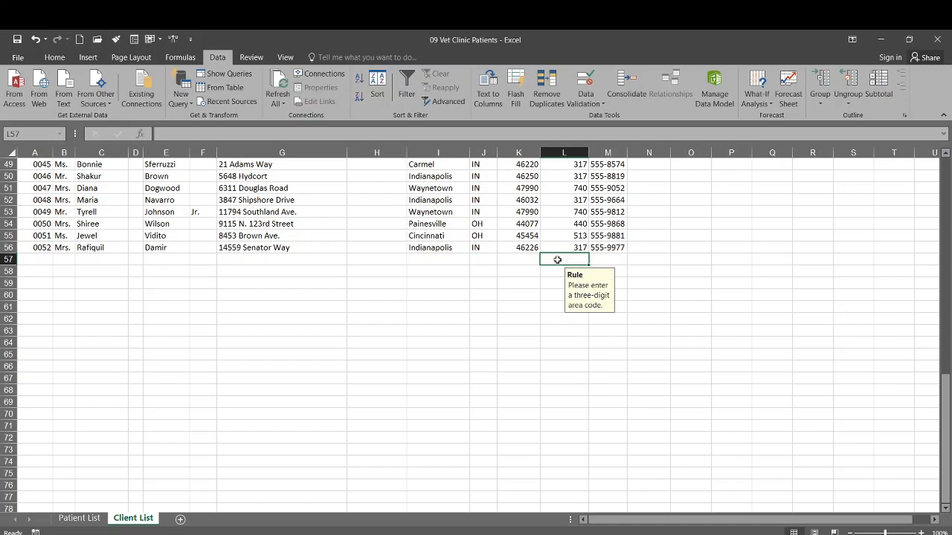
{"action": "type", "text": "1234"}
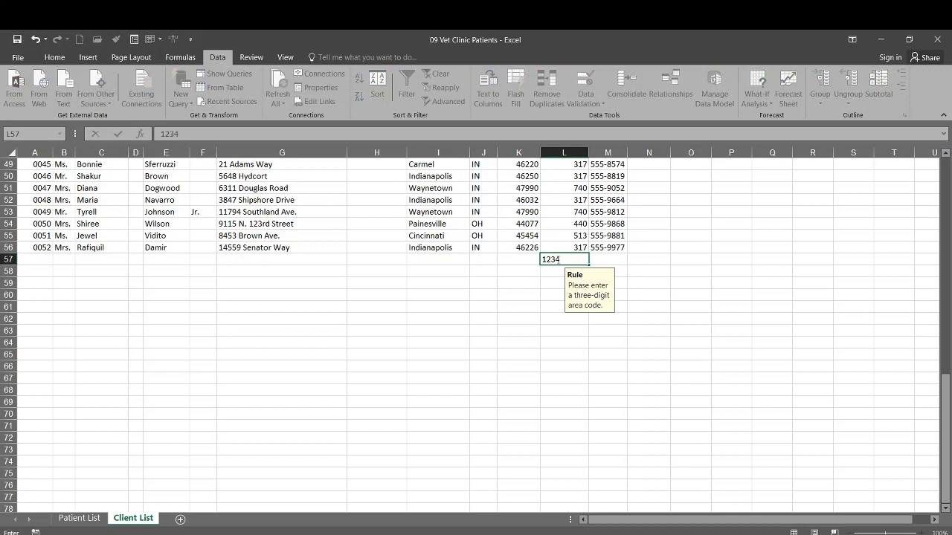
{"action": "key", "text": "Return"}
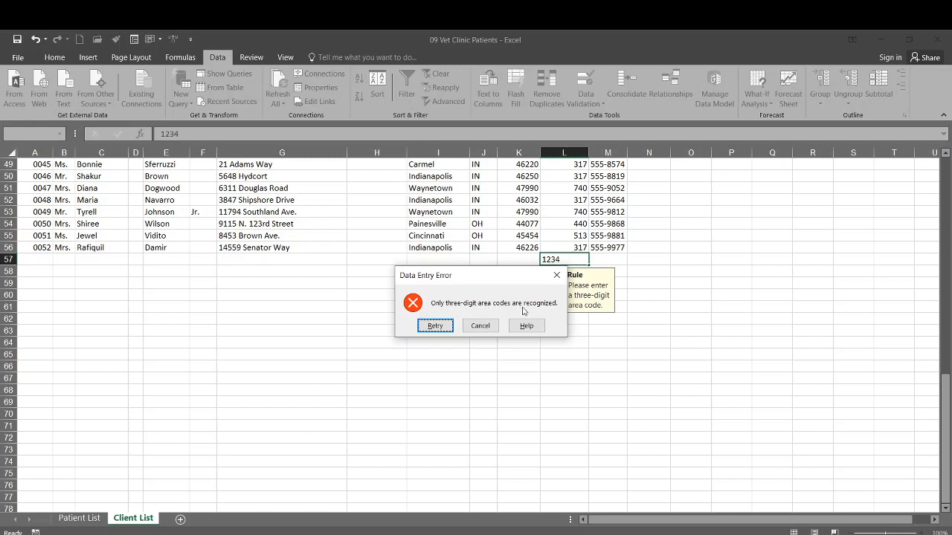
{"action": "left_click", "coordinate": [482, 328]}
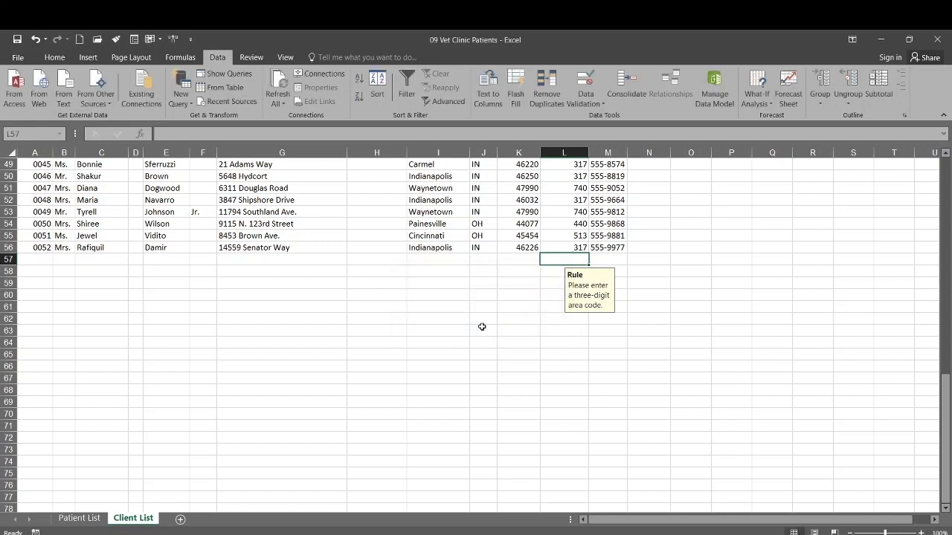
{"action": "left_click", "coordinate": [555, 281]}
{"action": "left_click", "coordinate": [561, 260]}
{"action": "left_click", "coordinate": [562, 249]}
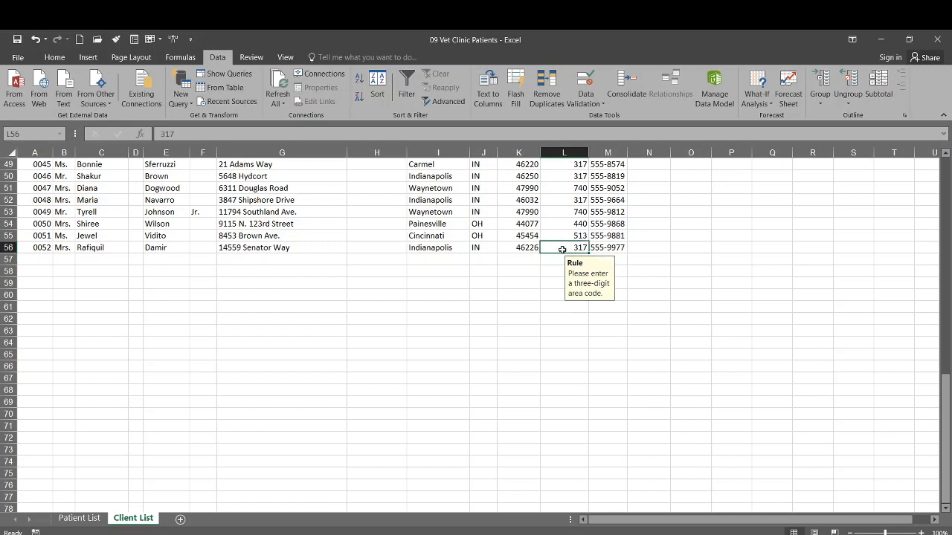